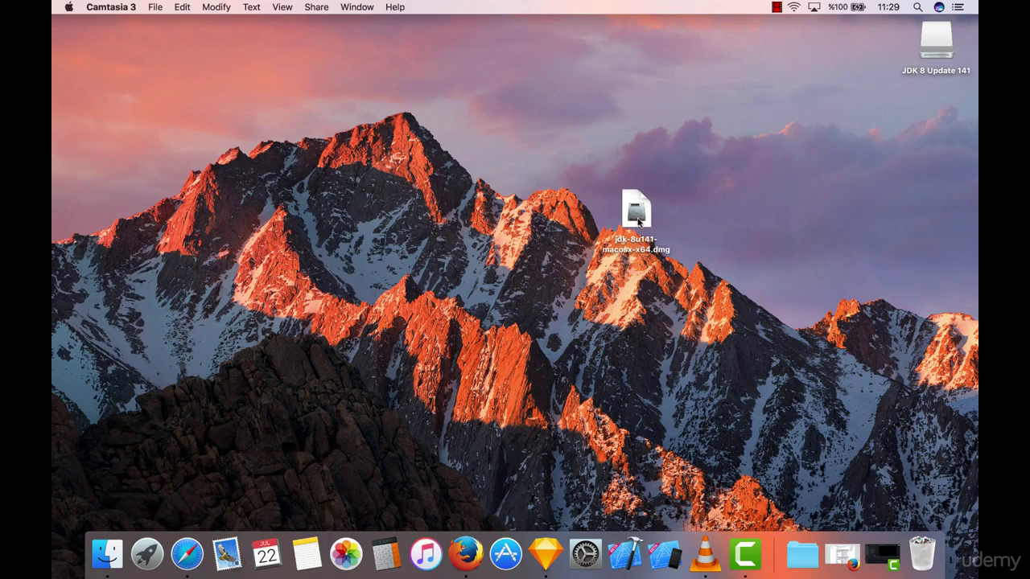
Move the JDK 8u141 disk image on the desktop to the Trash, leaving the mounted JDK disk alone
right_click(637, 221)
click(684, 256)
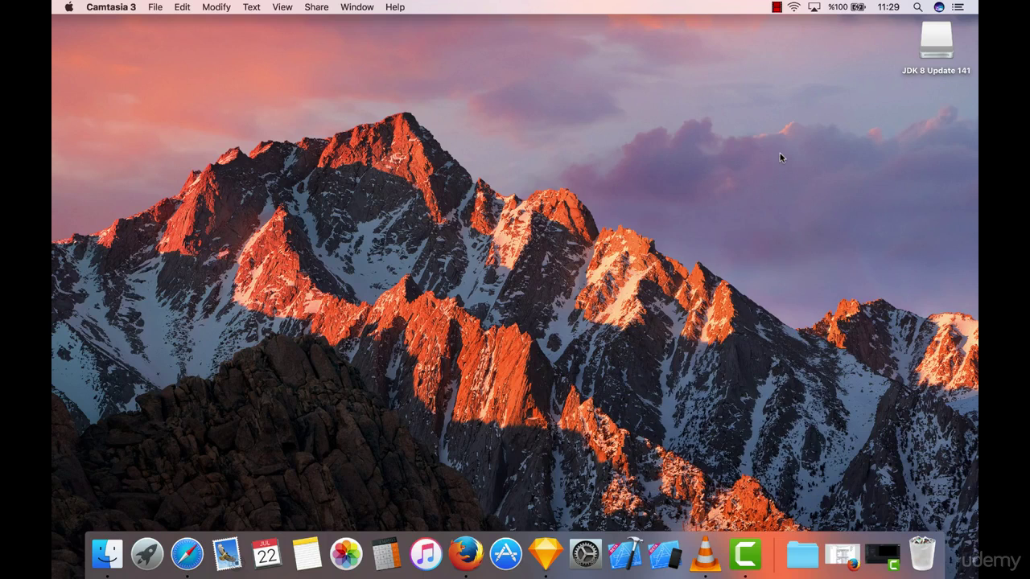
right_click(935, 56)
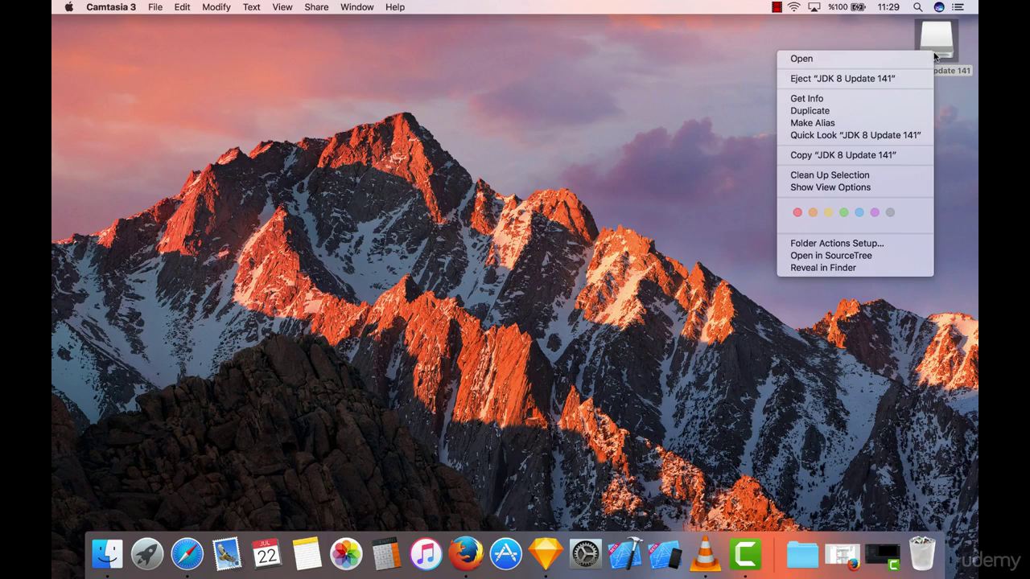
click(890, 79)
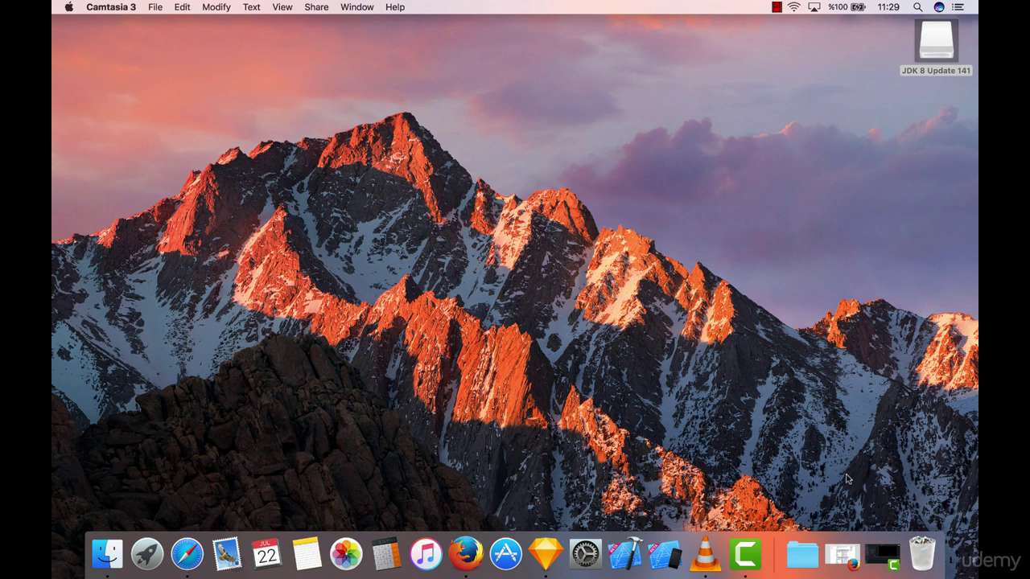
Restore Firefox and go to developer.android.com via the address bar
click(843, 554)
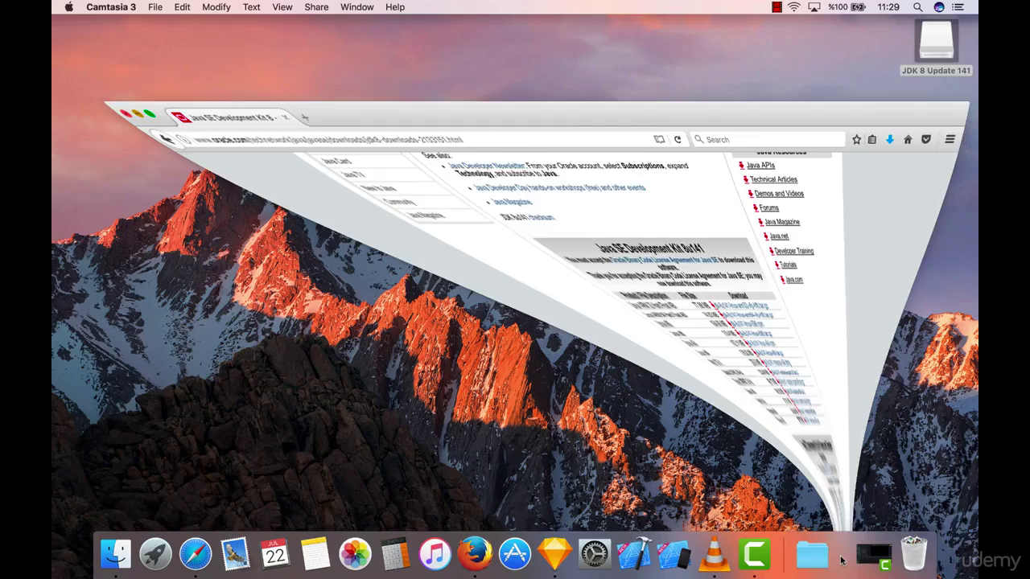
click(320, 50)
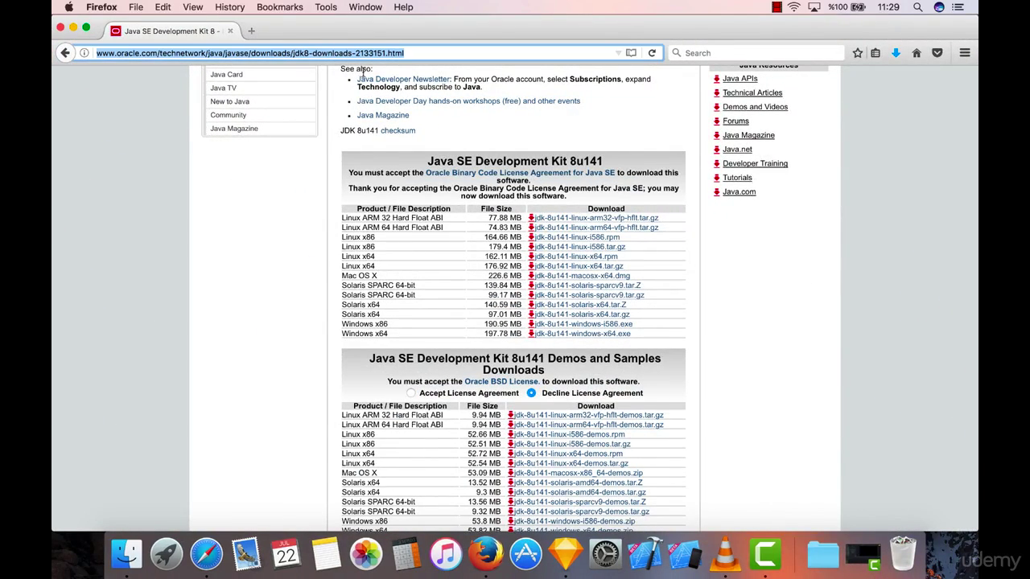
text(developer.android.com/)
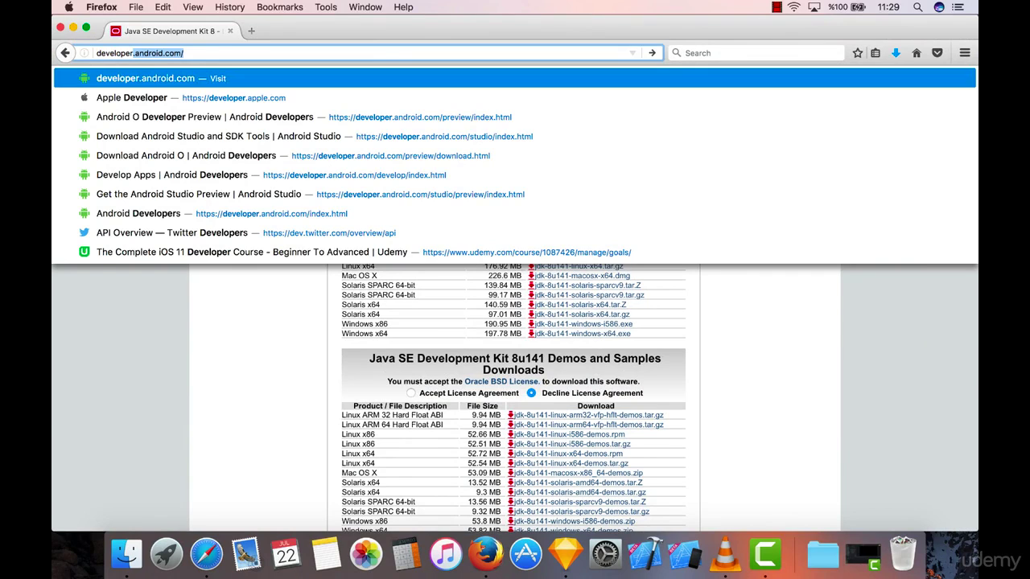
key(Return)
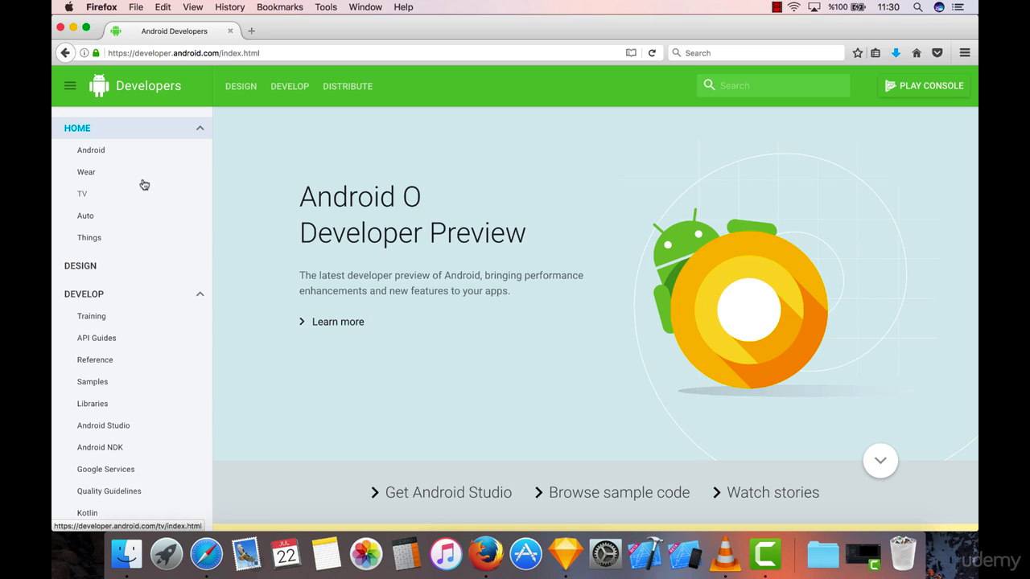
Go through the Develop section to the Android Studio 2.3.3 download page
click(295, 90)
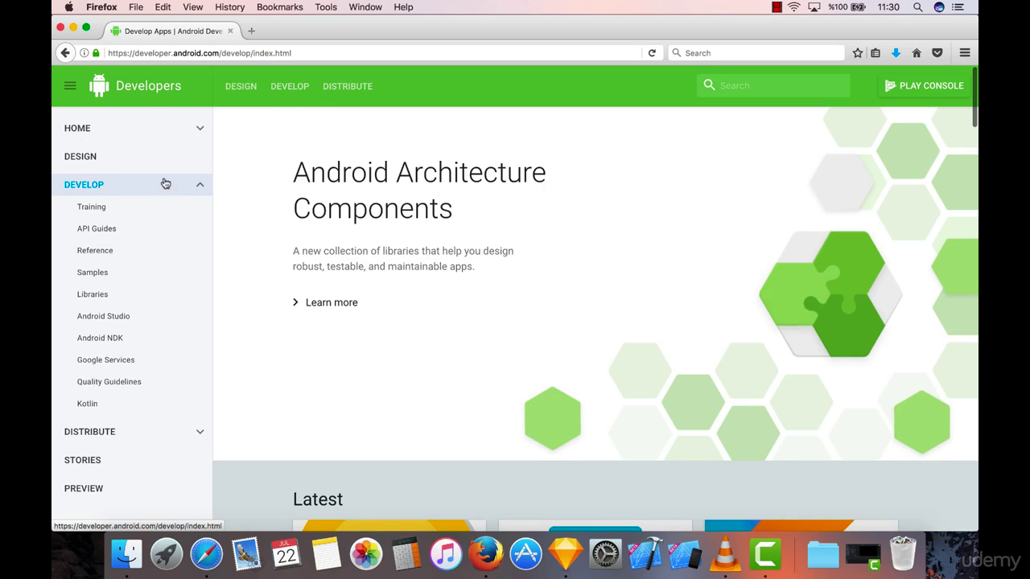
click(127, 325)
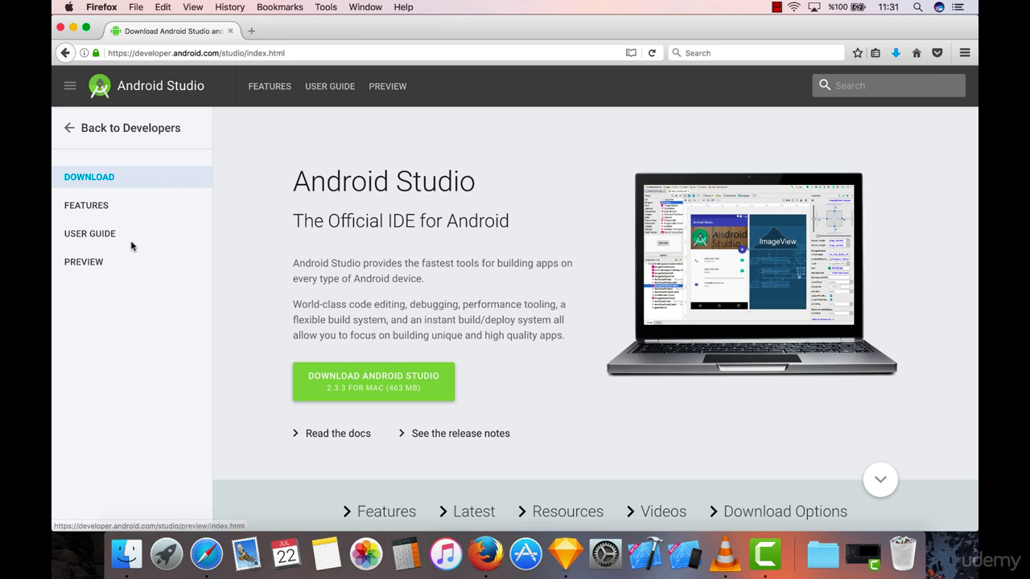
On the Preview page, accept the terms and download Android Studio 3.0 Canary 7 for Mac
click(115, 261)
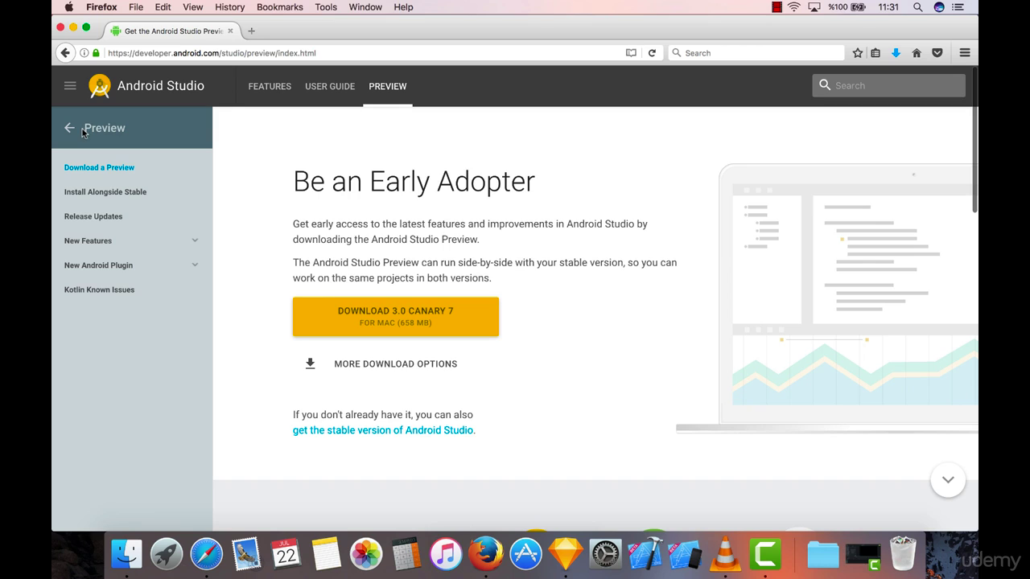
drag(84, 129, 138, 135)
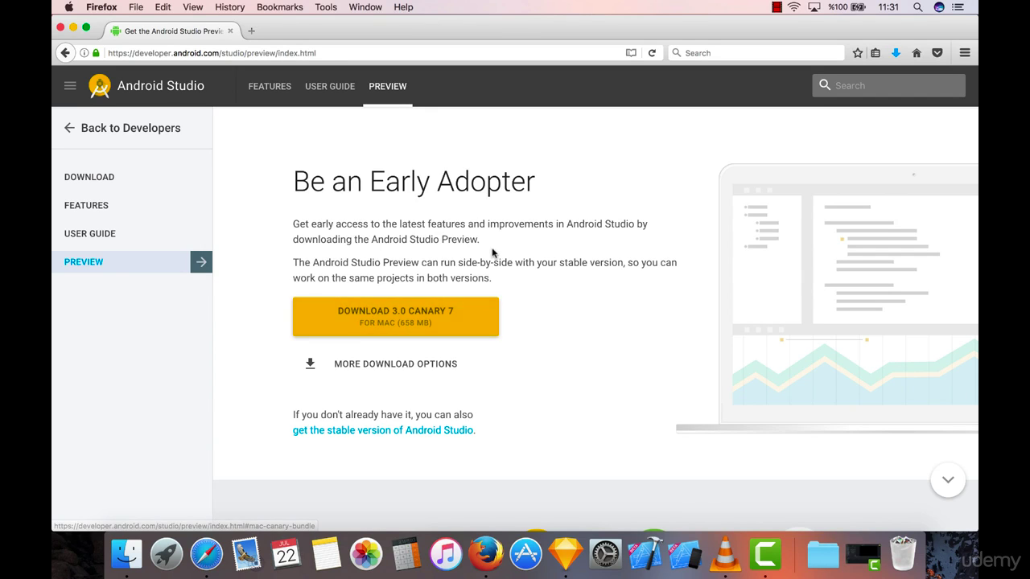
click(408, 316)
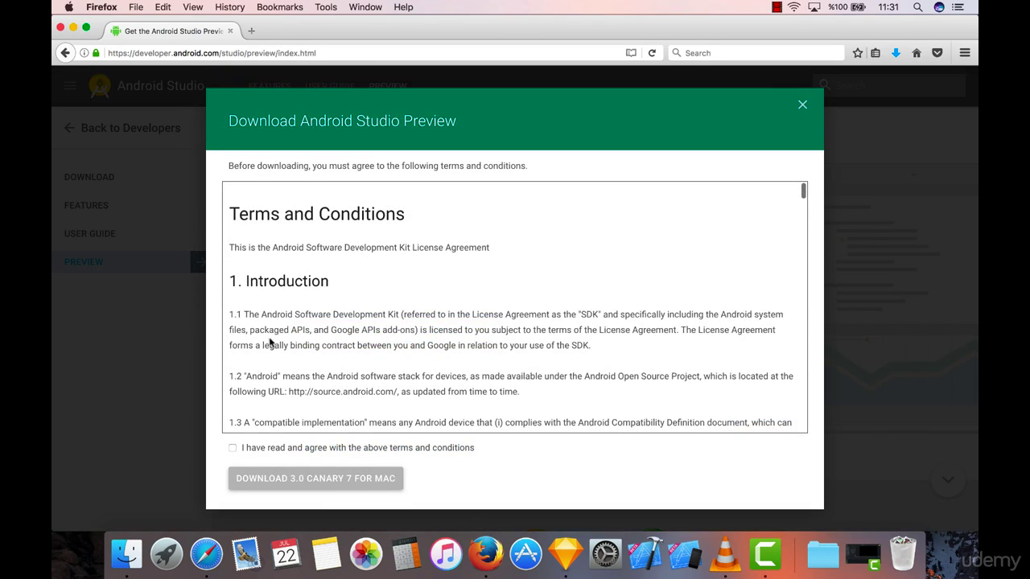
click(297, 448)
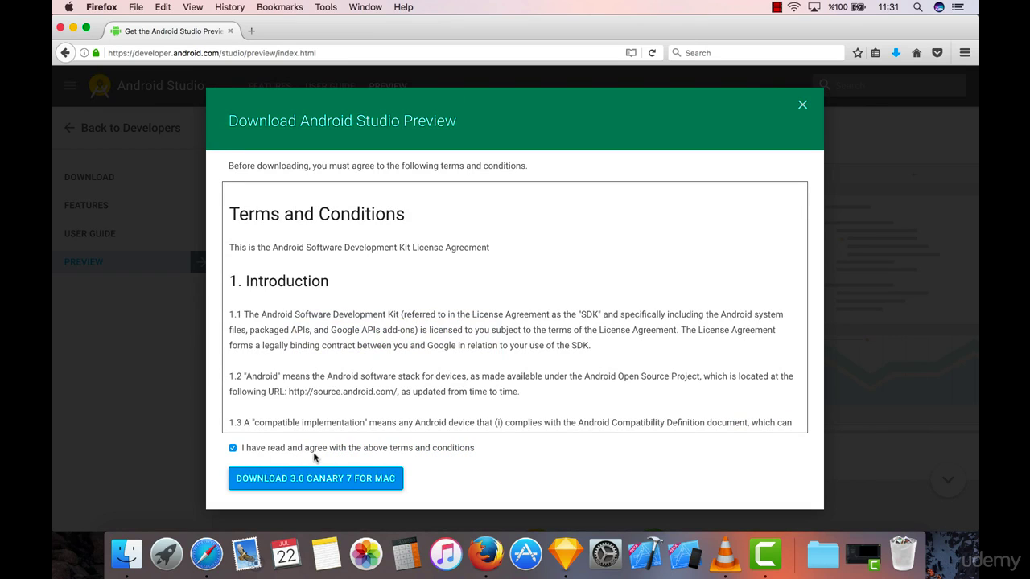
click(344, 480)
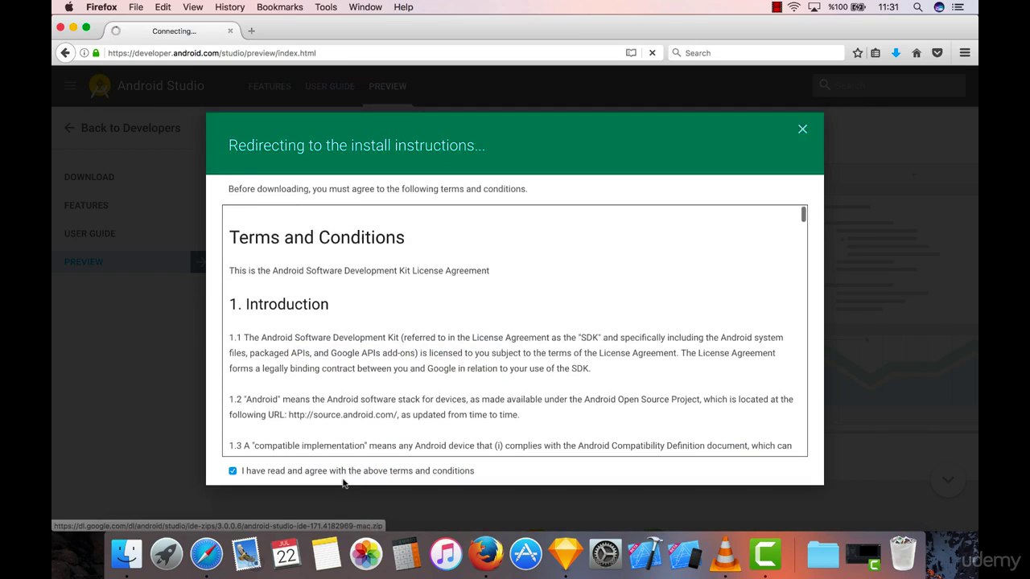
Save the 659 MB preview zip to disk, then minimize the Firefox window
click(396, 293)
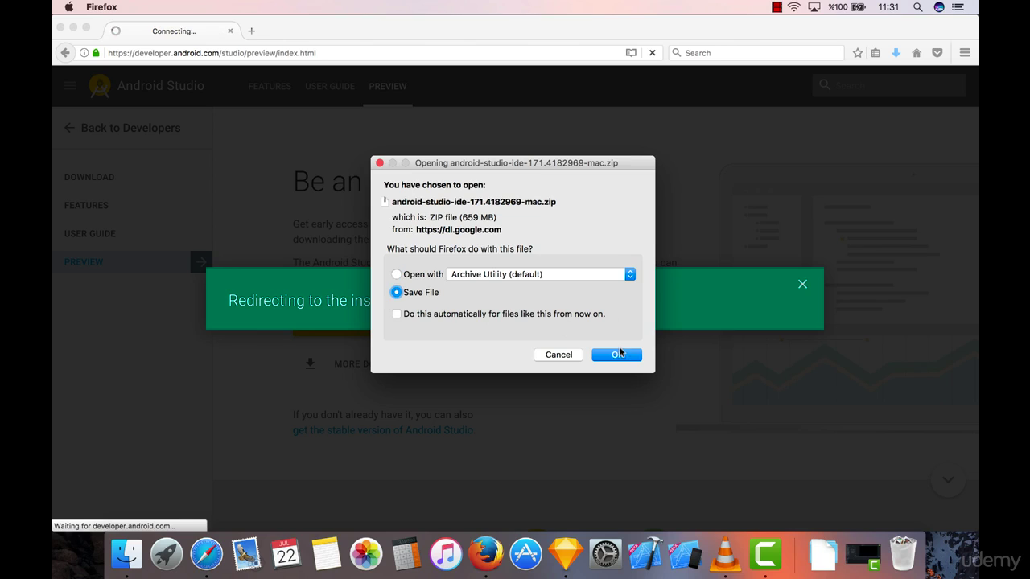
click(617, 354)
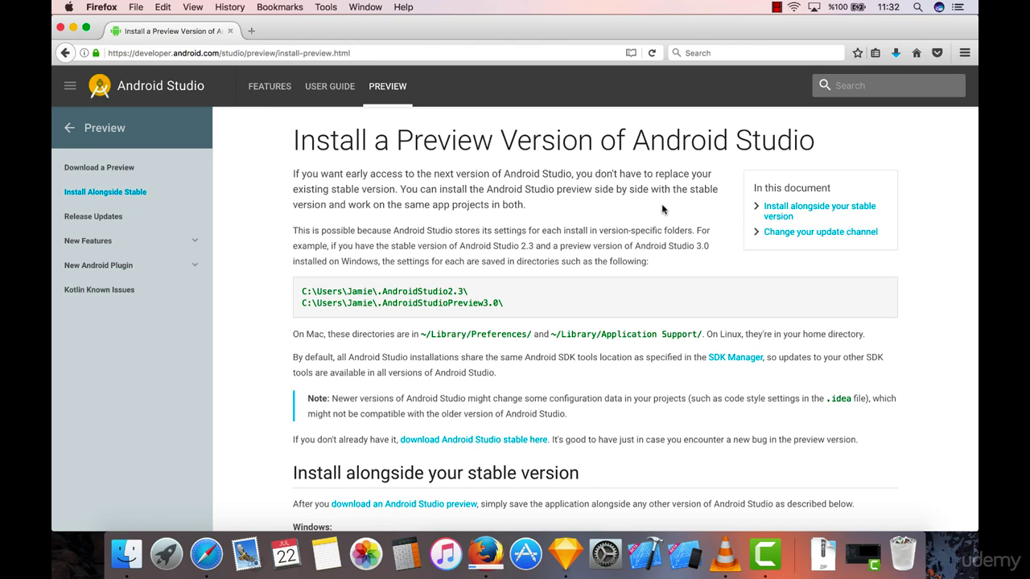
click(73, 27)
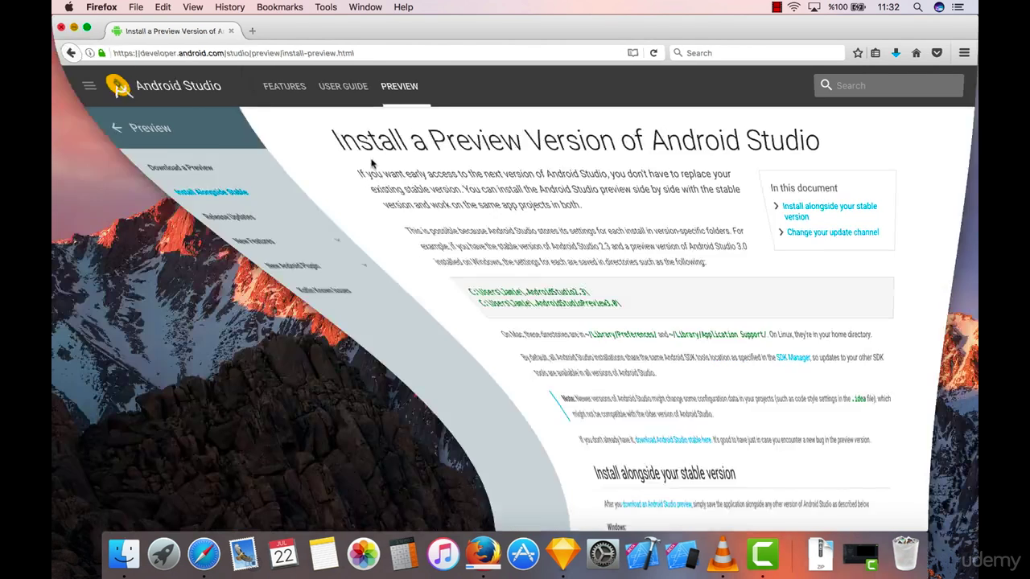